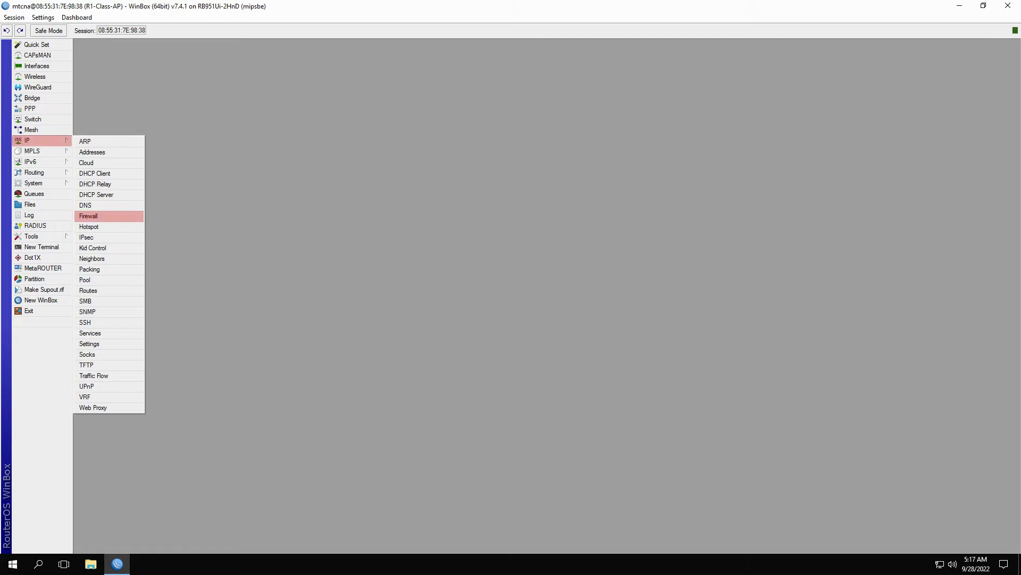
Step: In IP > Firewall, add a new filter rule with chain forward and protocol icmp
key(Return)
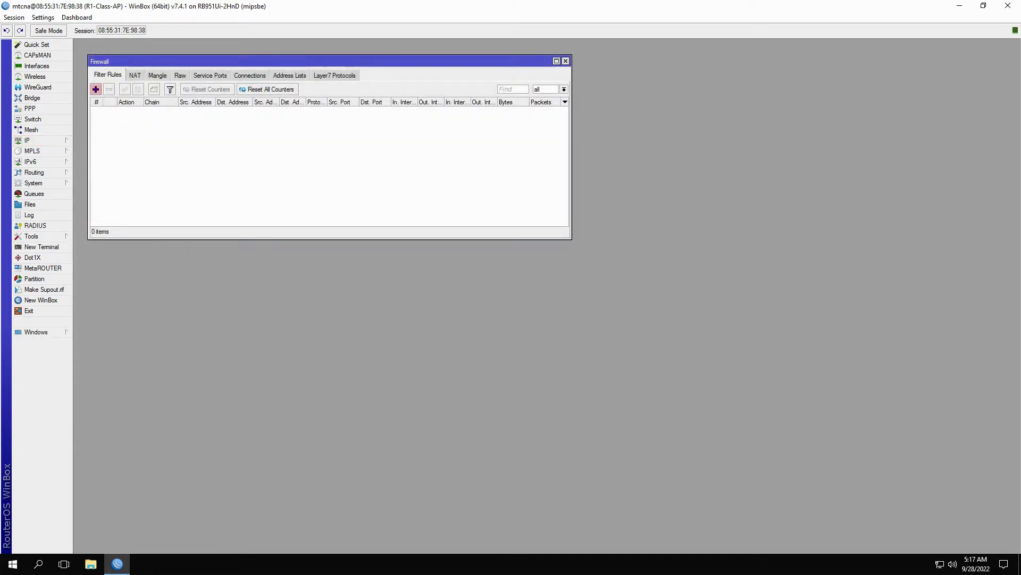
key(Insert)
text(forward)
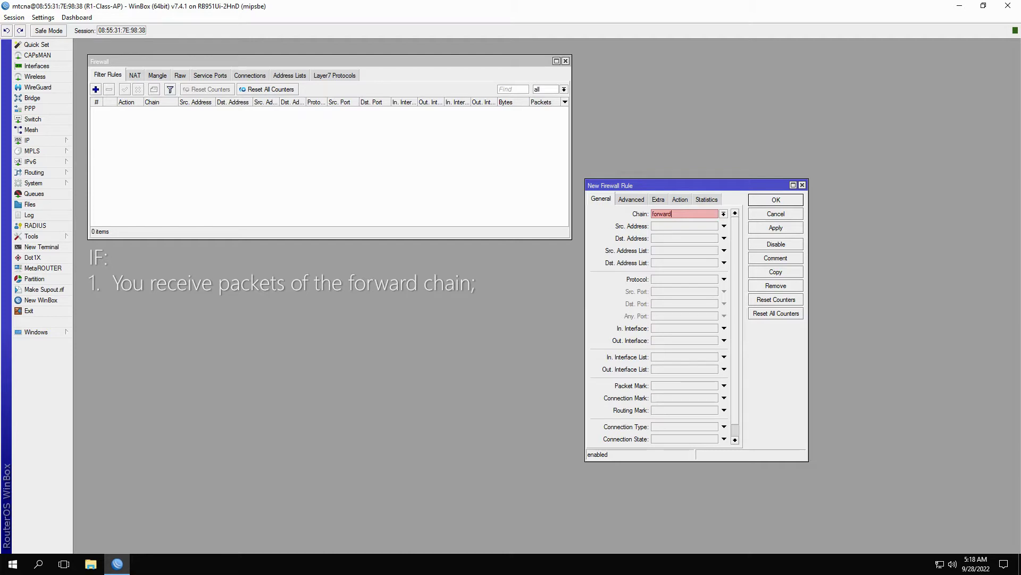
key(Tab)
key(Tab)
key(Tab)
key(Tab)
key(Tab)
text(icmp)
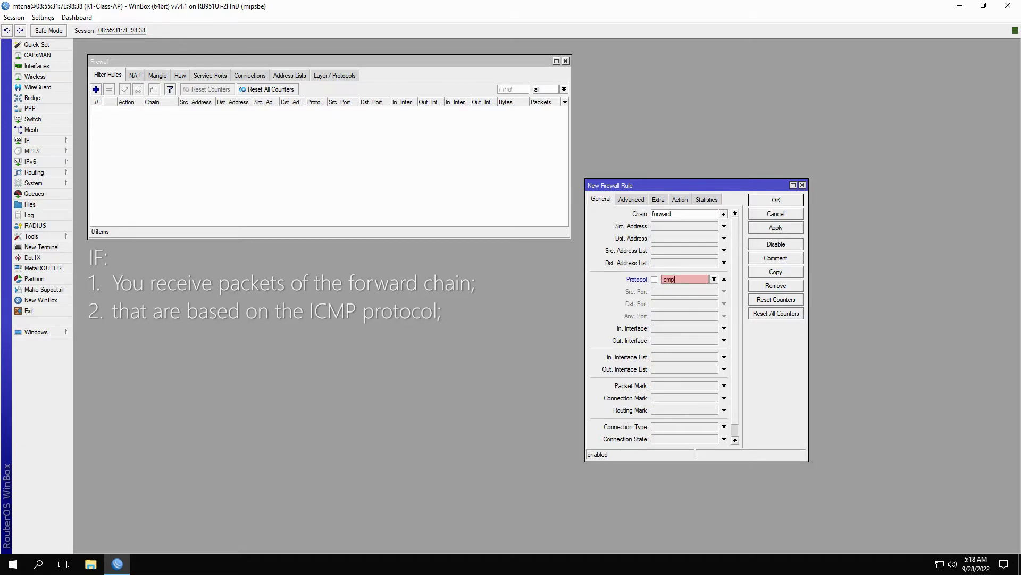
Step: Set the rule's action to log, with logging enabled and log prefix f-icmp
key(ctrl+Tab)
key(ctrl+Tab)
key(ctrl+Tab)
text(log)
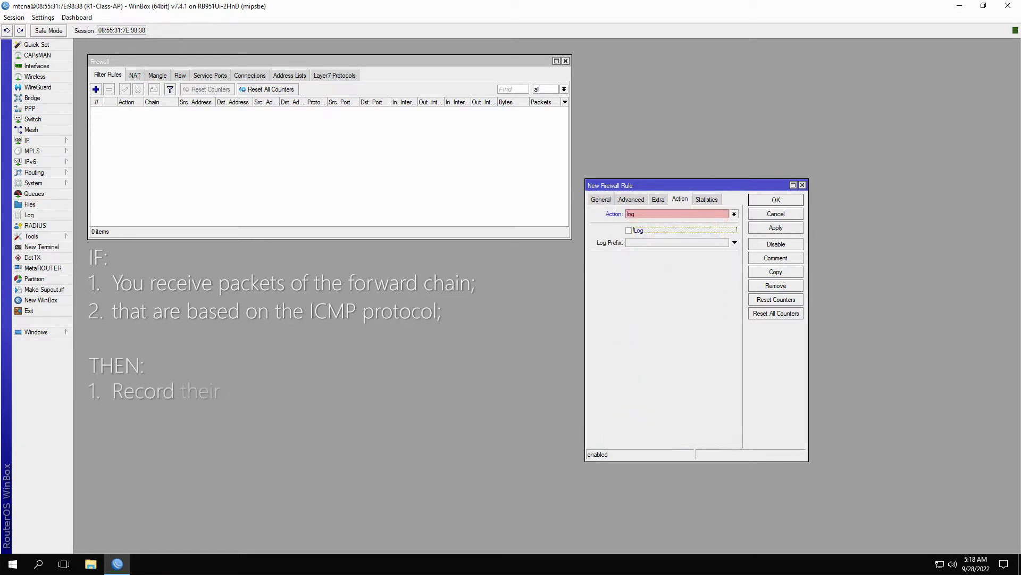
key(Tab)
key(space)
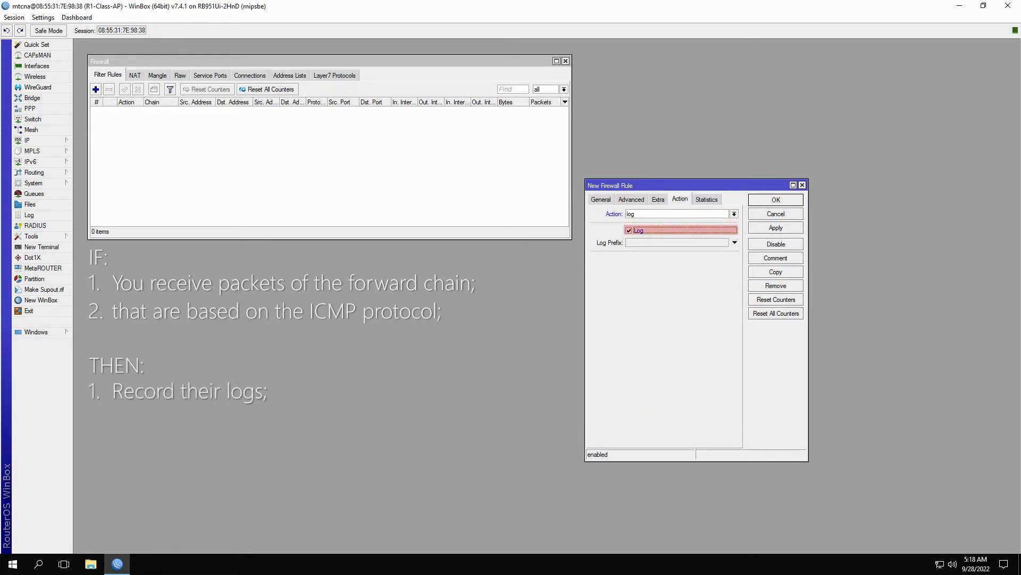
key(Tab)
text(f-icmp)
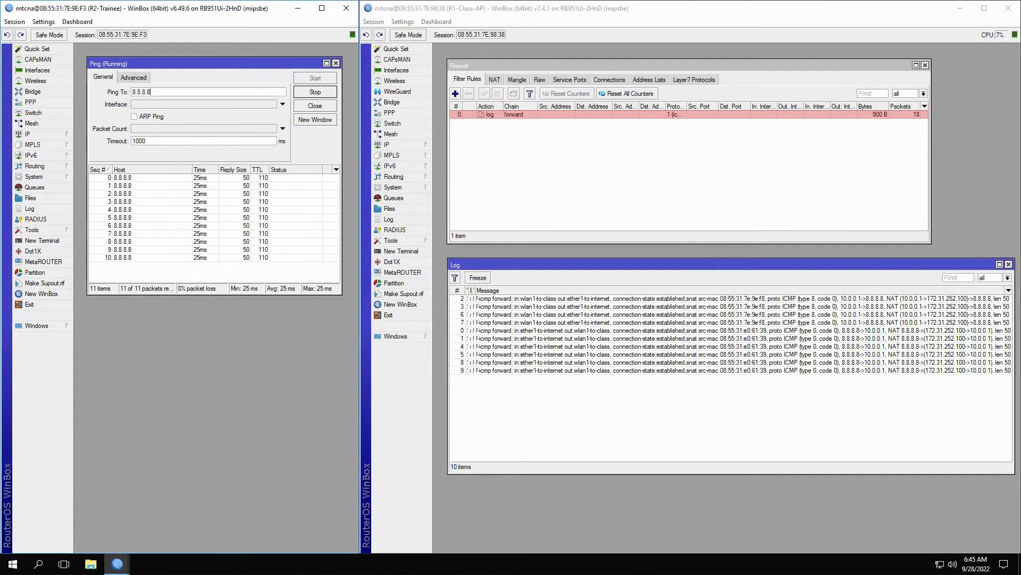
Step: Restrict the ICMP logging rule to In. Interface wlan1-to-class and save it
double_click(513, 115)
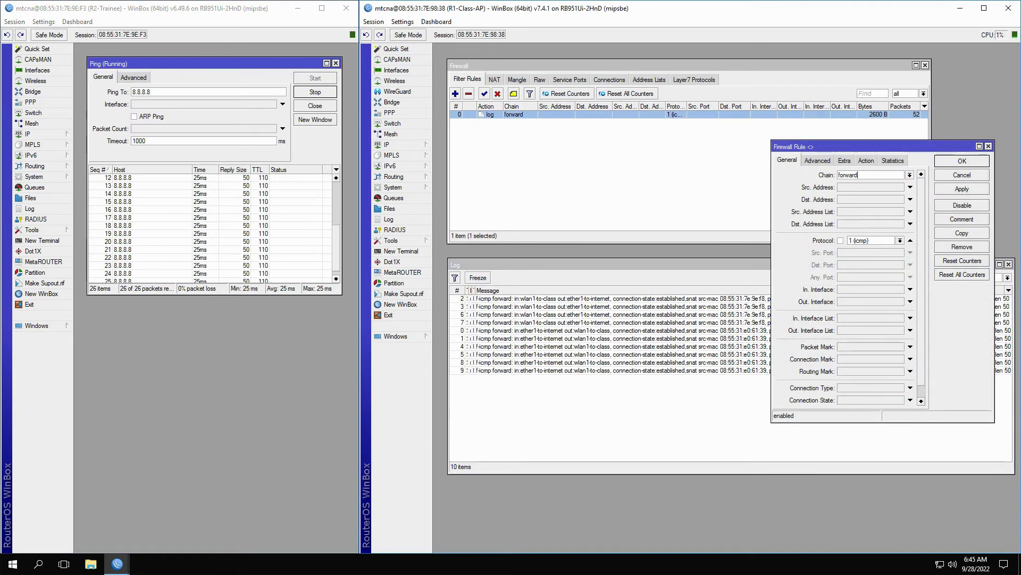
click(872, 289)
text(wlan1-to-class)
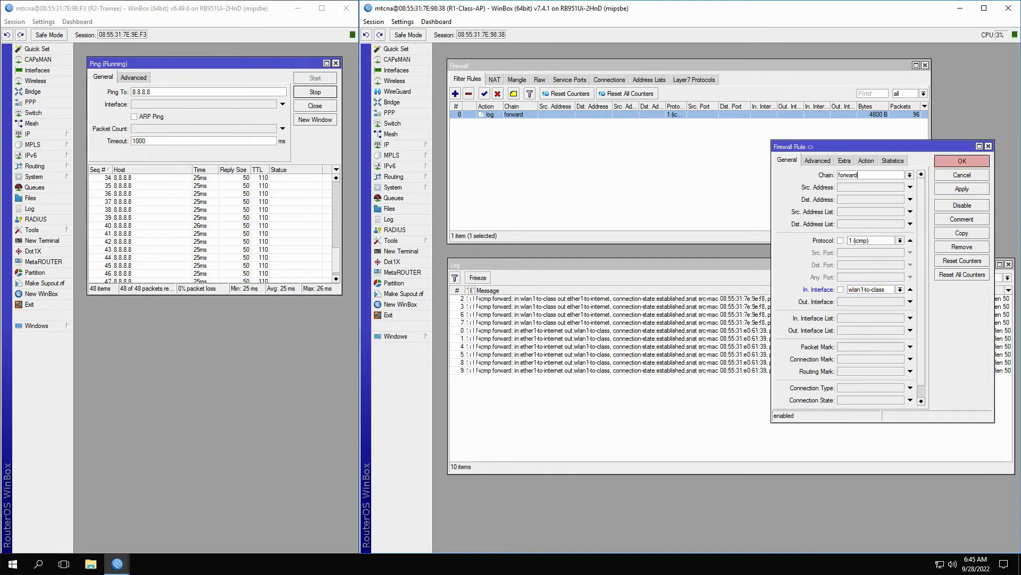
key(Return)
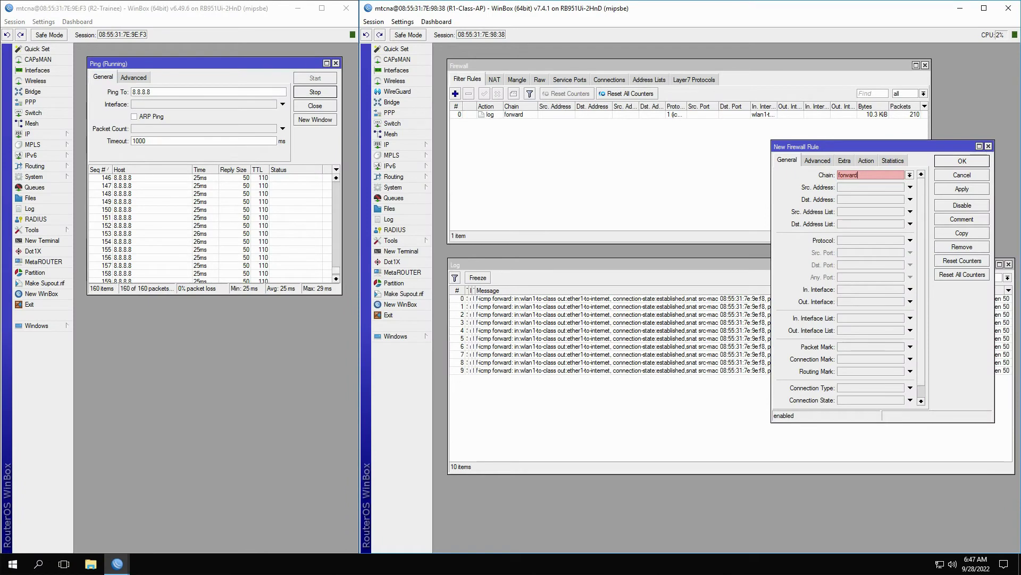
Step: Save the new forward rule as an icmp drop with logging and log prefix d-icmp
key(Tab)
key(Tab)
key(Tab)
key(Tab)
key(Tab)
text(icmp)
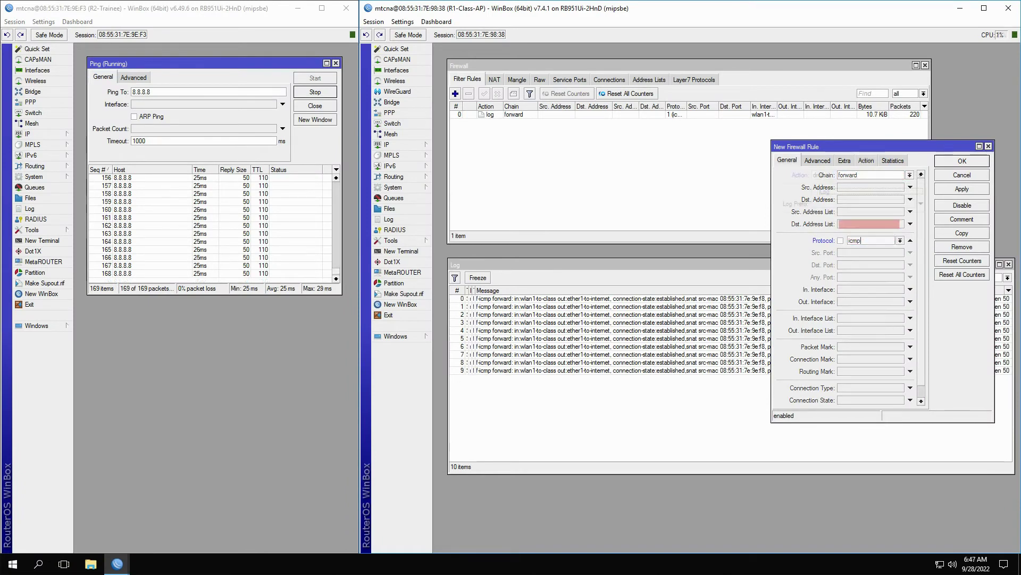
key(ctrl+Tab)
key(ctrl+Tab)
key(ctrl+Tab)
text(drop)
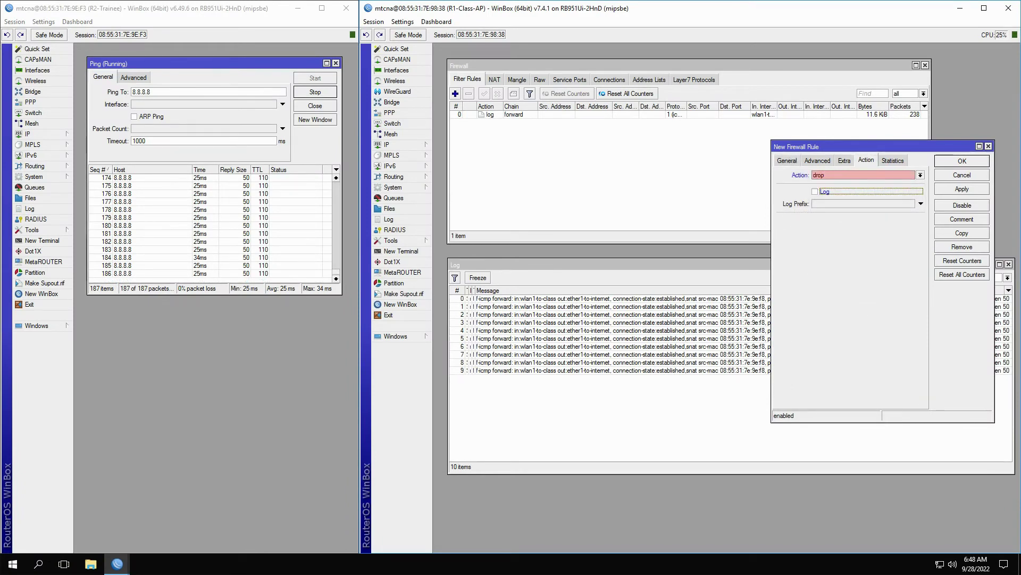
key(space)
key(Tab)
text(d-icmp)
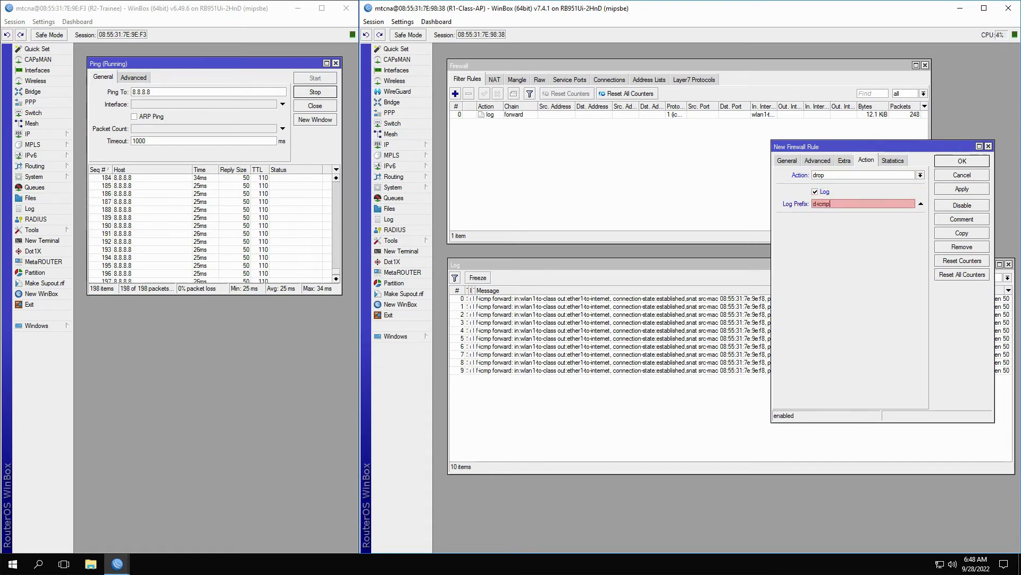
key(Return)
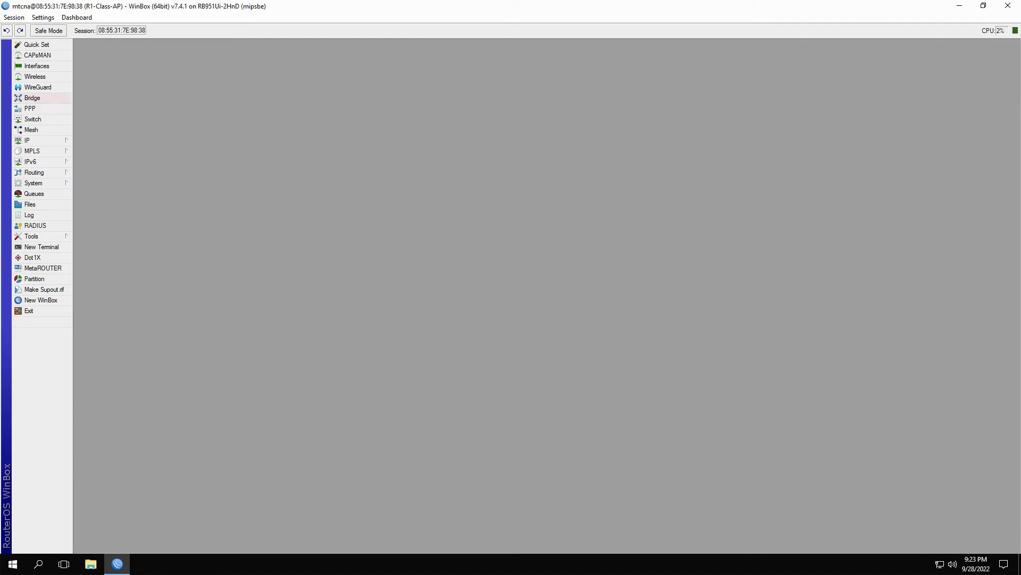
Step: Open the Bridge settings from the left menu
click(32, 98)
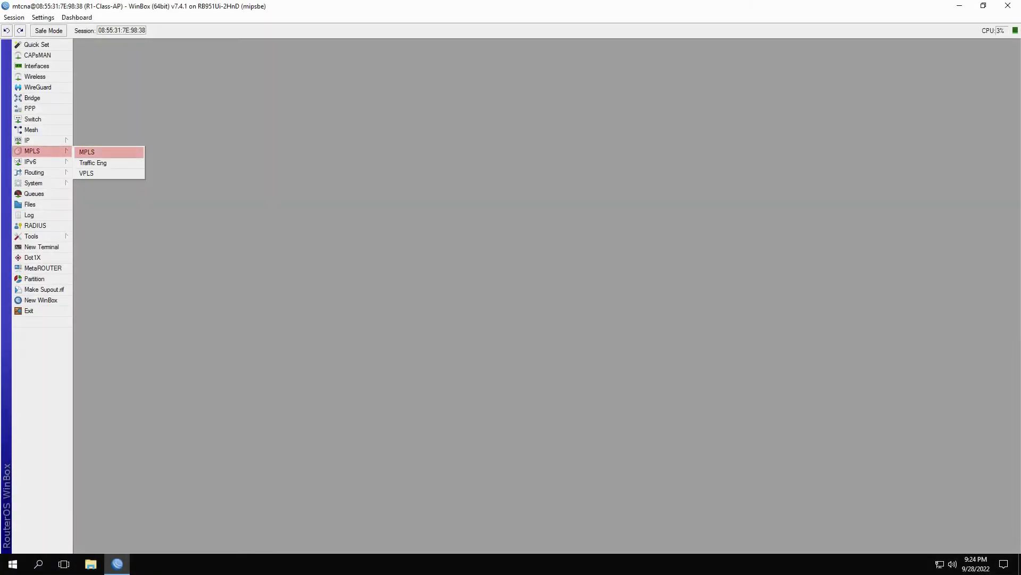
Step: Open the MPLS window from the MPLS submenu
click(87, 152)
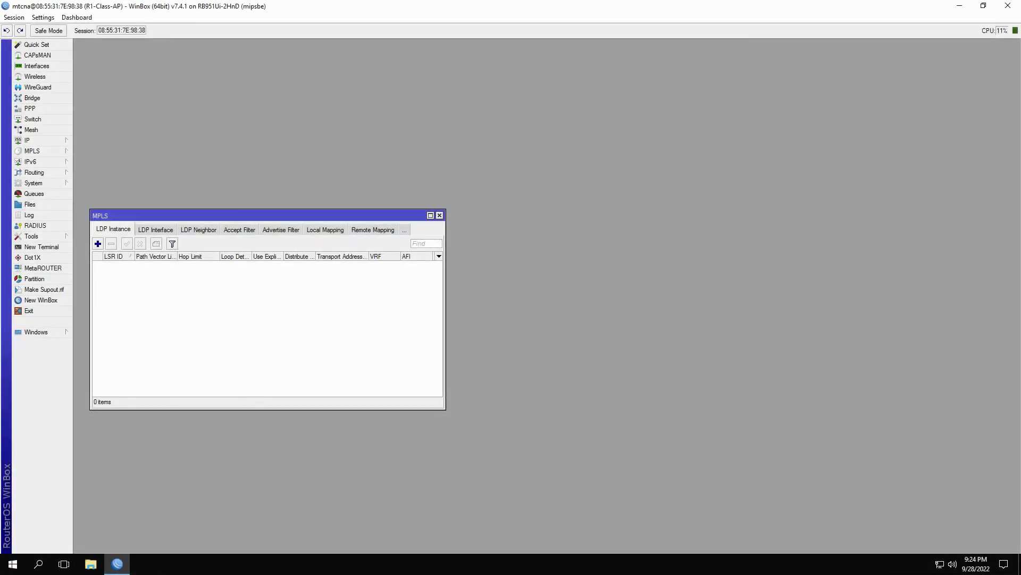